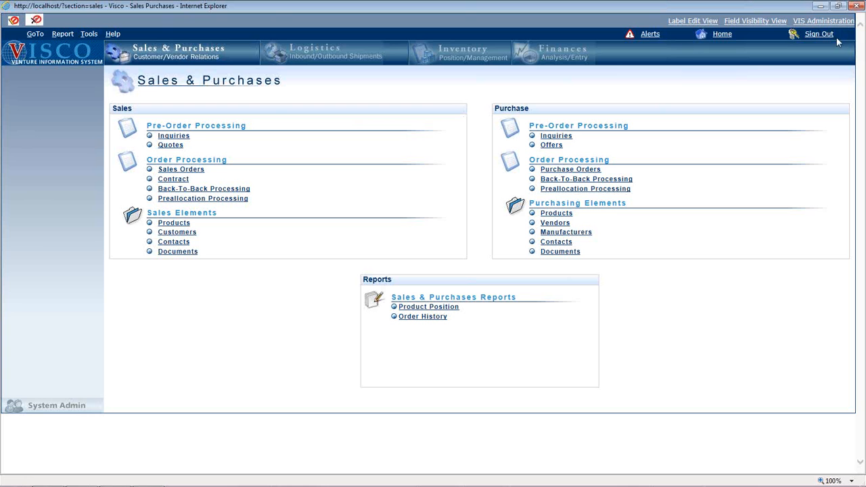
Create a new sales inquiry and enter a note that the named contact is looking for a price ASAP.
{"action": "left_click", "coordinate": [176, 137]}
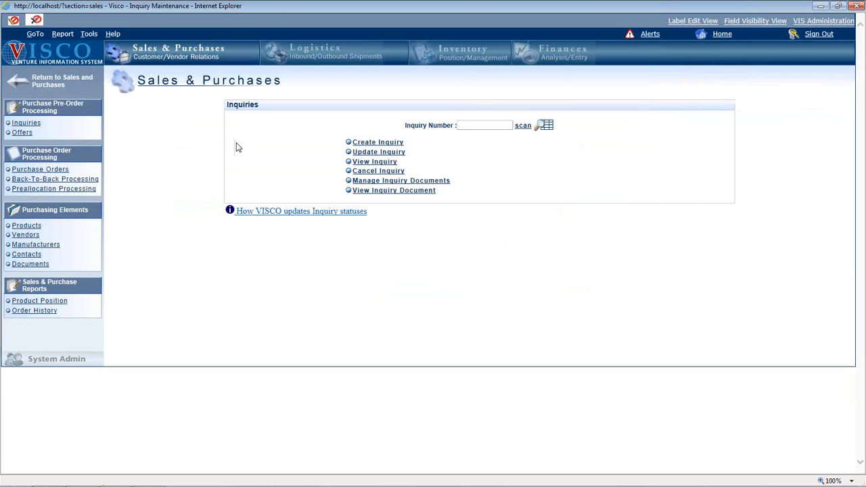
{"action": "left_click", "coordinate": [359, 147]}
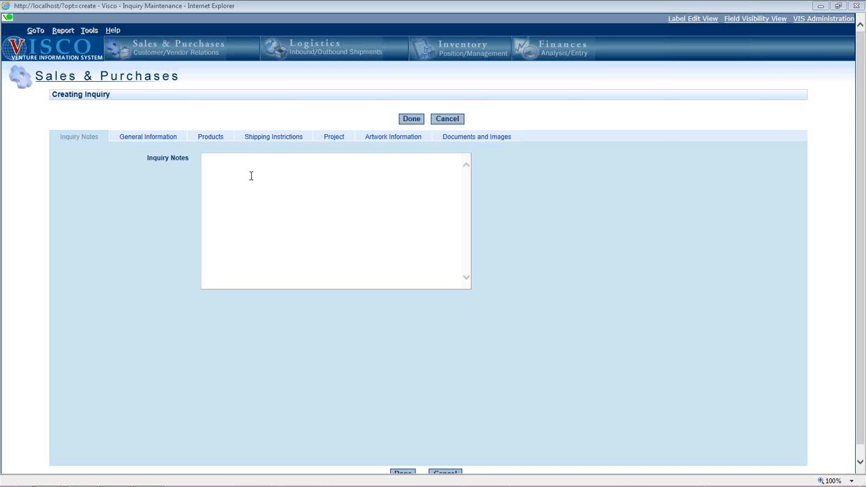
{"action": "type", "text": "john looking for price ASAP"}
Set the inquiry type to Quote / Pricing in the inquiry's general information.
{"action": "left_click", "coordinate": [149, 137]}
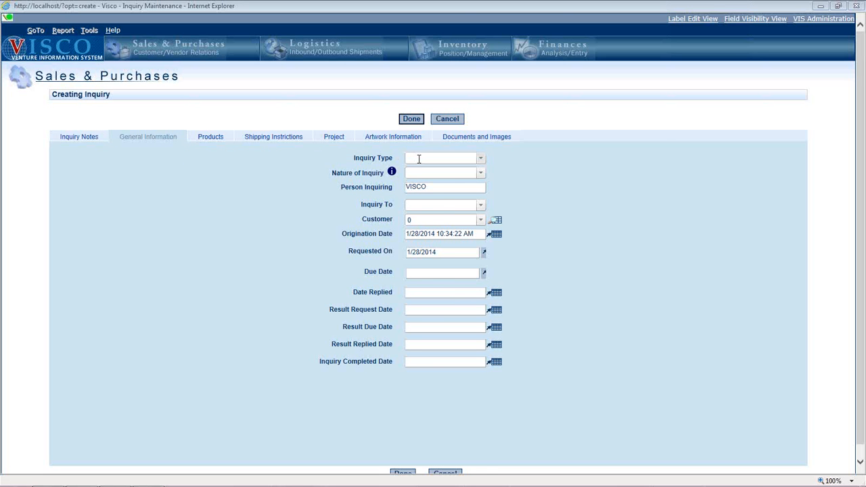
{"action": "left_click", "coordinate": [419, 158]}
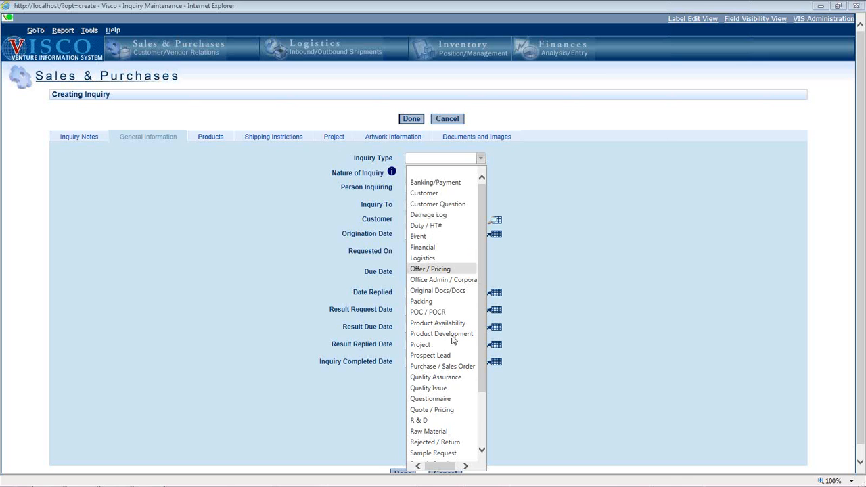
{"action": "scroll", "coordinate": [446, 379], "scroll_direction": "down", "scroll_amount": 2}
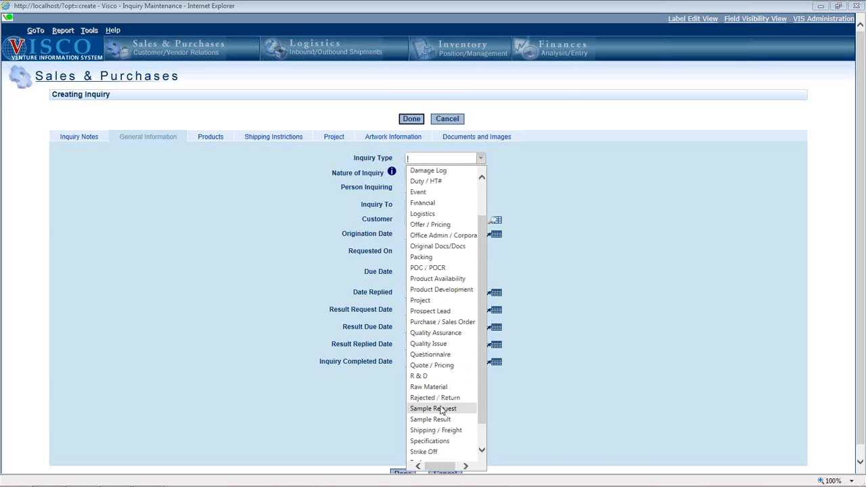
{"action": "left_click", "coordinate": [444, 370]}
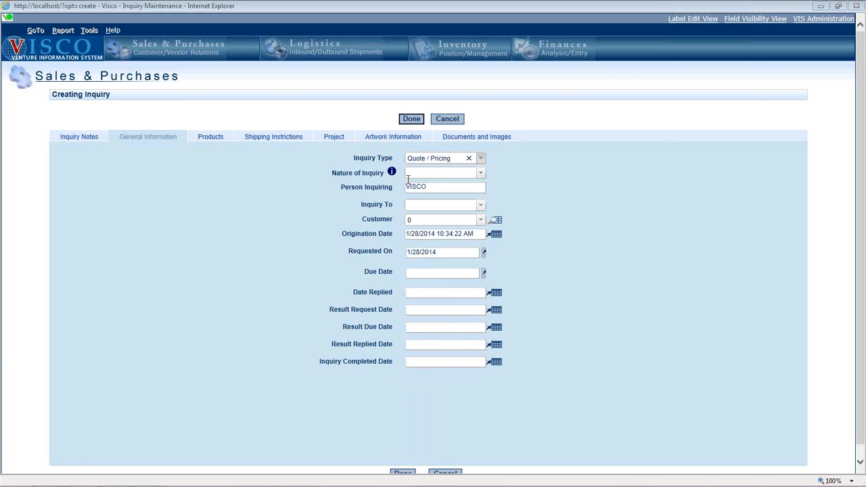
Choose the staff member the inquiry is addressed to and set its customer to 3 Brothers.
{"action": "left_click_drag", "start_coordinate": [430, 188], "coordinate": [398, 196]}
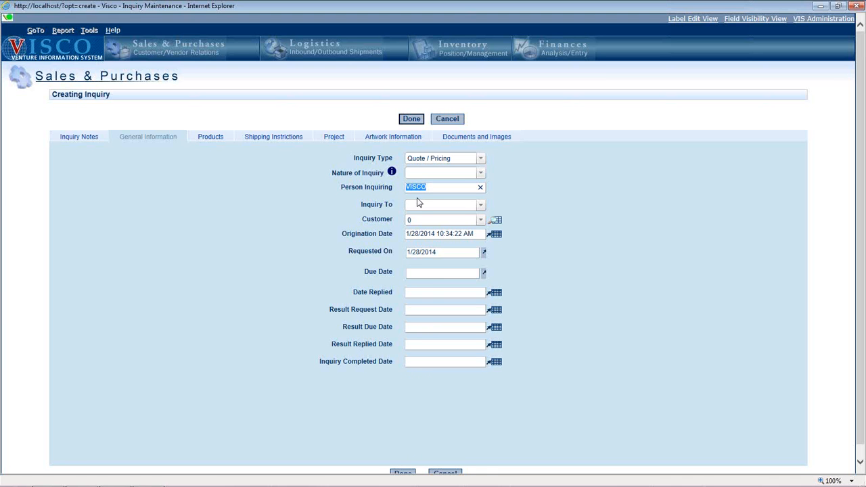
{"action": "left_click", "coordinate": [418, 206]}
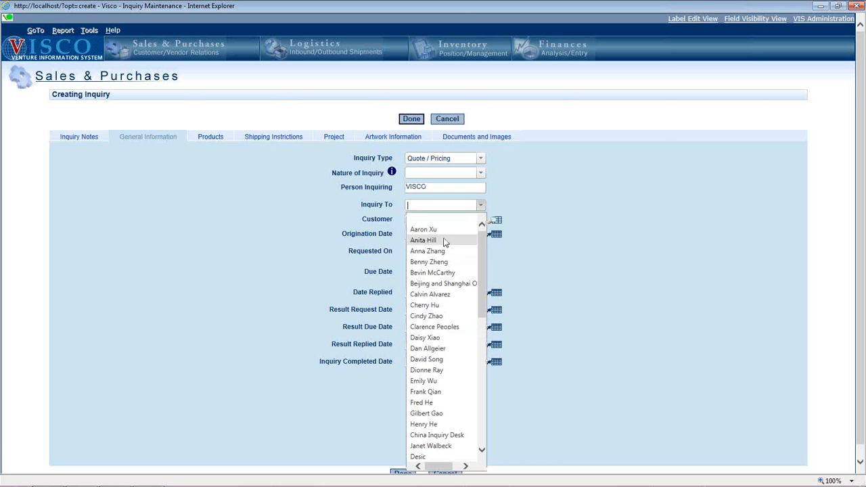
{"action": "left_click", "coordinate": [440, 316]}
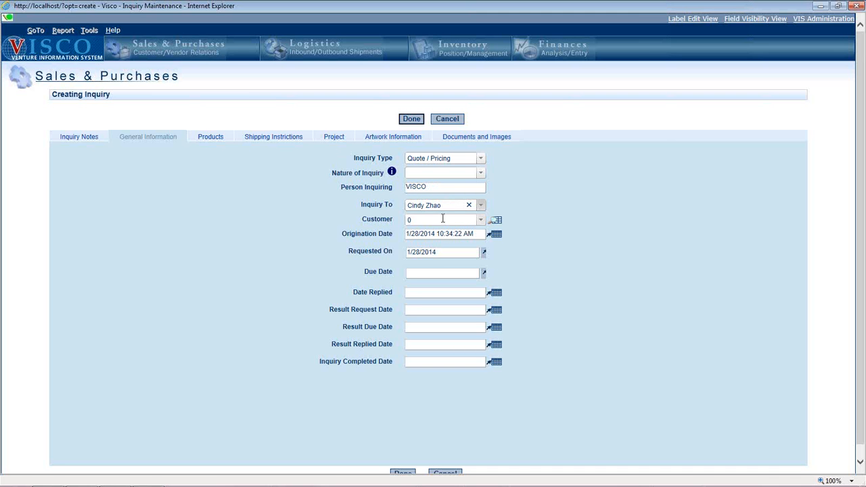
{"action": "left_click", "coordinate": [496, 222]}
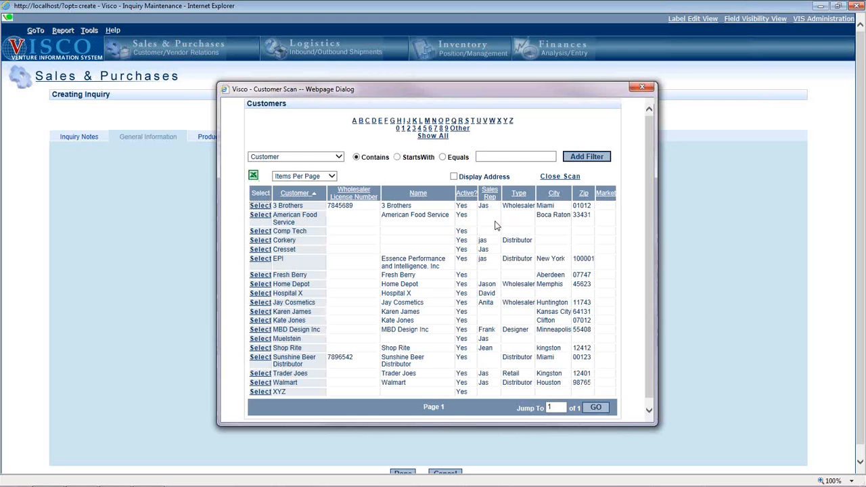
{"action": "left_click", "coordinate": [261, 206]}
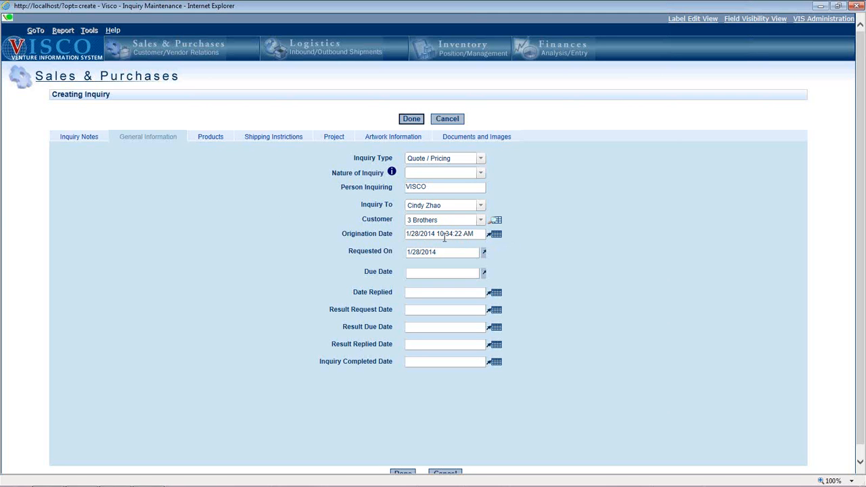
Set the inquiry's due date to 2/15/15.
{"action": "left_click", "coordinate": [419, 252]}
{"action": "left_click", "coordinate": [422, 272]}
{"action": "type", "text": "2/"}
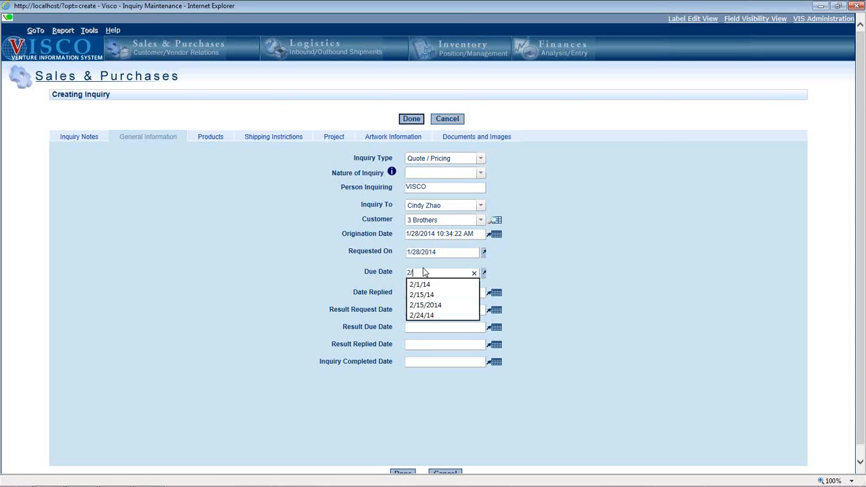
{"action": "type", "text": "15"}
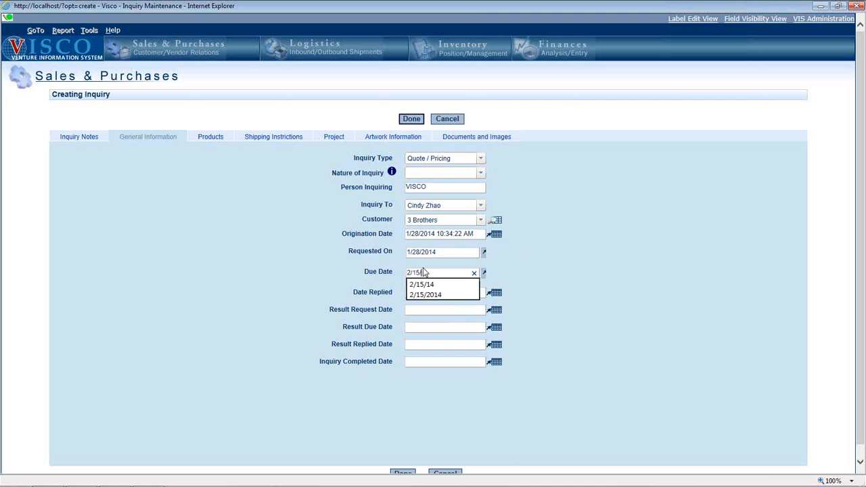
{"action": "type", "text": "/14"}
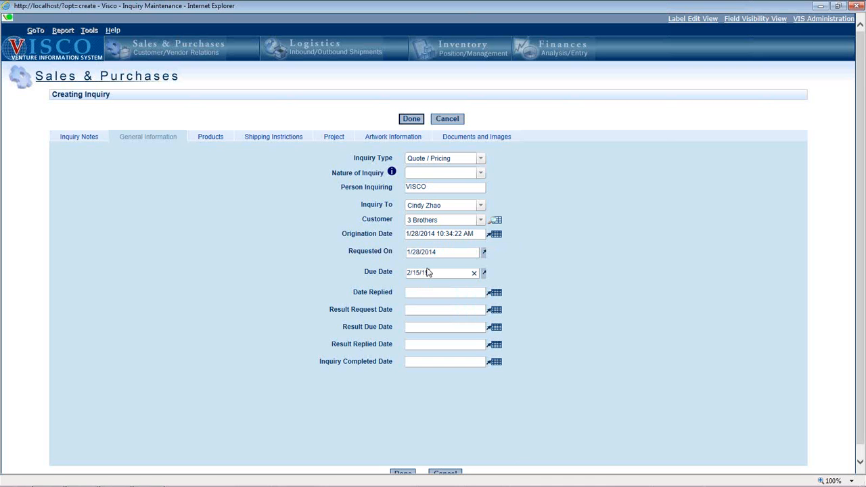
{"action": "type", "text": "15"}
{"action": "left_click_drag", "start_coordinate": [432, 274], "coordinate": [351, 278]}
{"action": "left_click", "coordinate": [415, 362]}
{"action": "left_click", "coordinate": [414, 364]}
{"action": "left_click", "coordinate": [467, 173]}
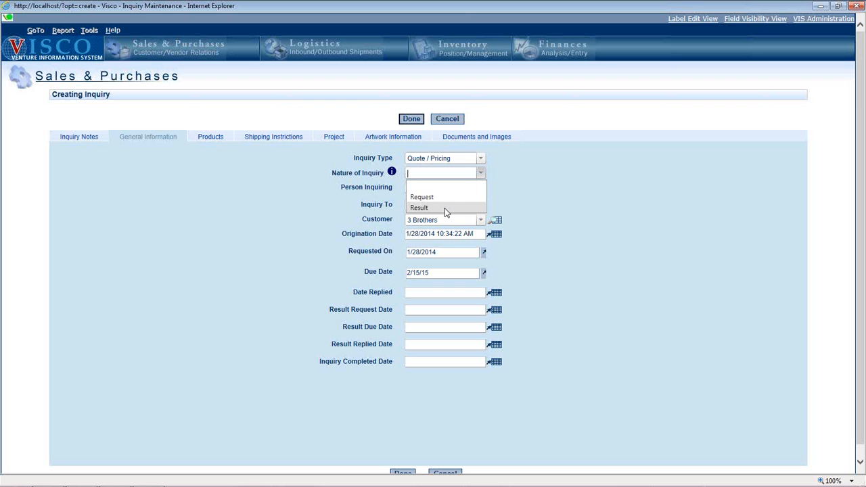
{"action": "left_click", "coordinate": [539, 201]}
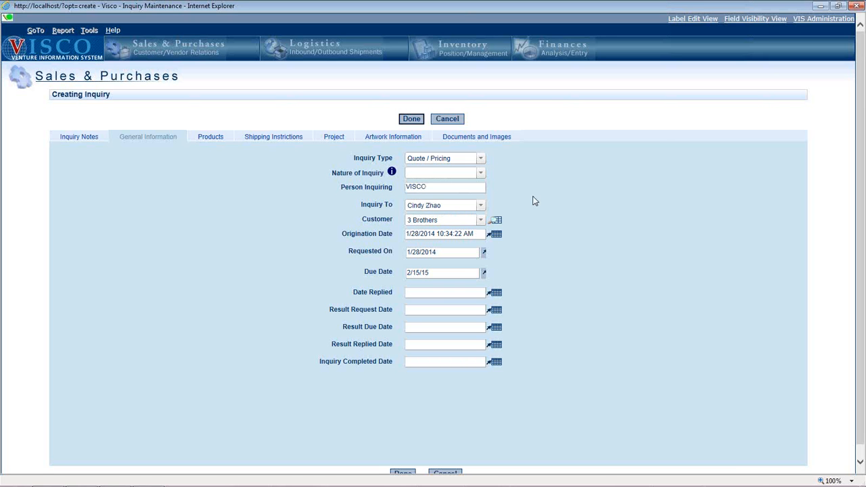
Add a product line to the inquiry and choose Classic 3 oz Pretzel as its product.
{"action": "left_click", "coordinate": [220, 138]}
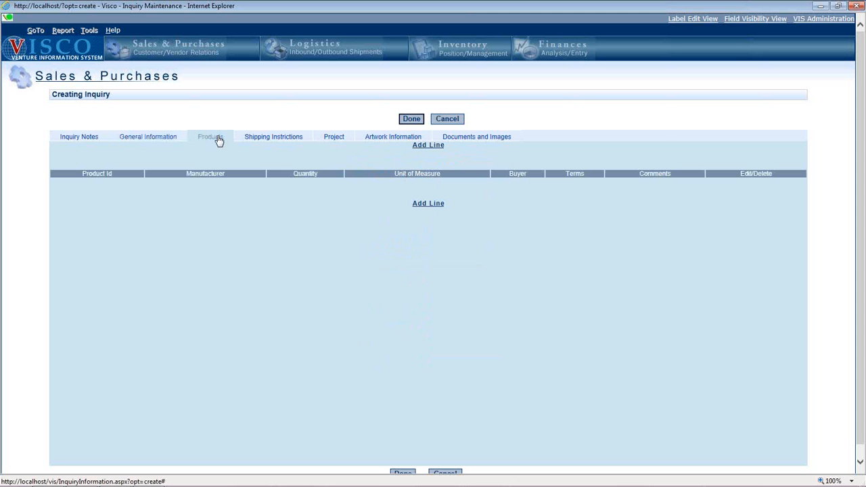
{"action": "left_click", "coordinate": [428, 146]}
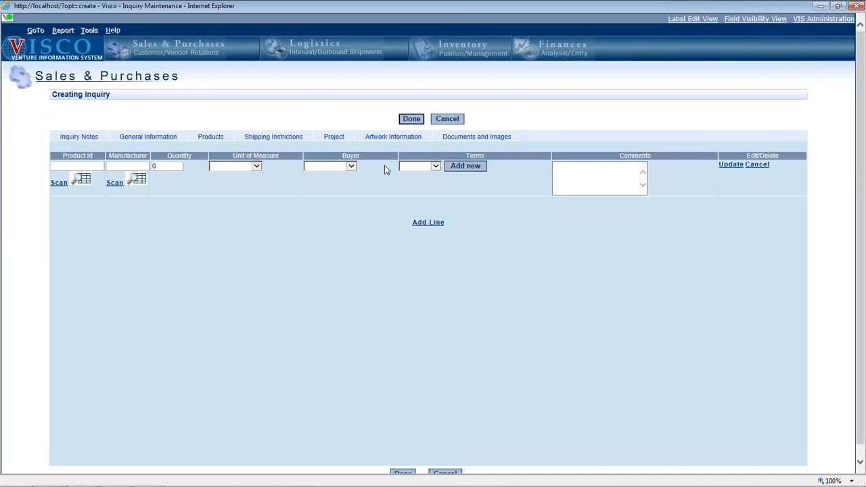
{"action": "left_click", "coordinate": [80, 176]}
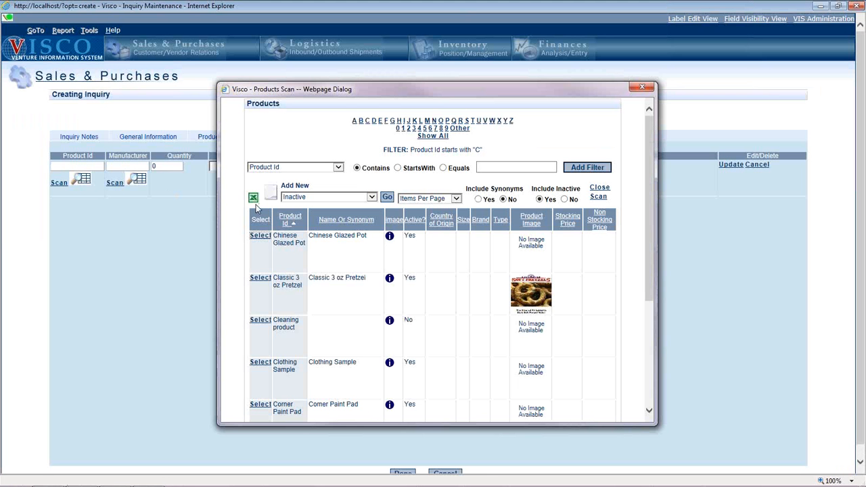
{"action": "left_click", "coordinate": [257, 281]}
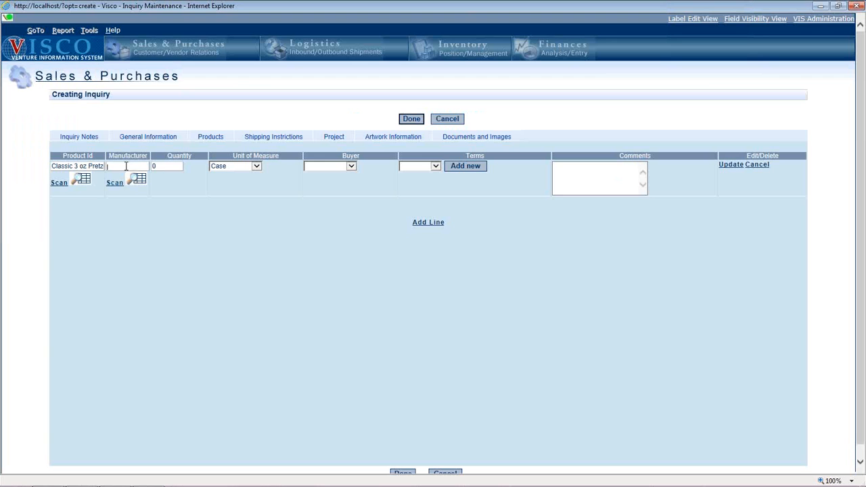
Set the pretzel line's quantity to 1000, add the comment "high quality", and save the line.
{"action": "key", "text": "Tab"}
{"action": "type", "text": "1000"}
{"action": "left_click", "coordinate": [608, 183]}
{"action": "type", "text": "high quality"}
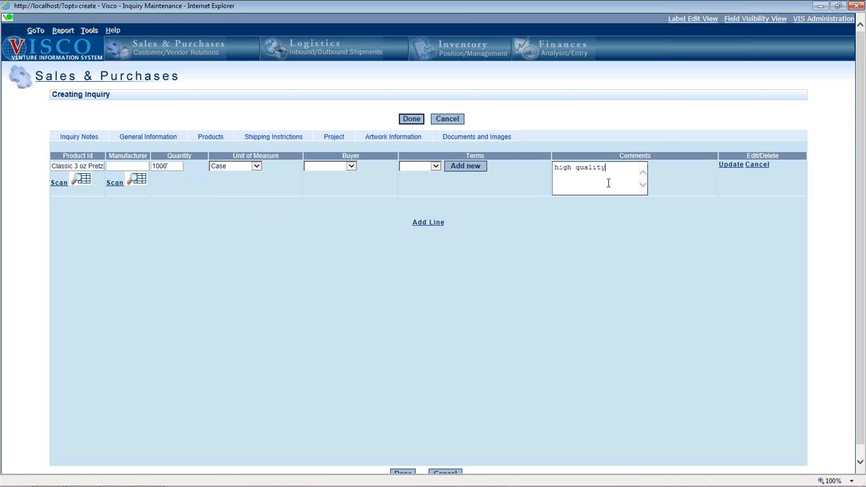
{"action": "left_click", "coordinate": [732, 165]}
{"action": "left_click", "coordinate": [474, 138]}
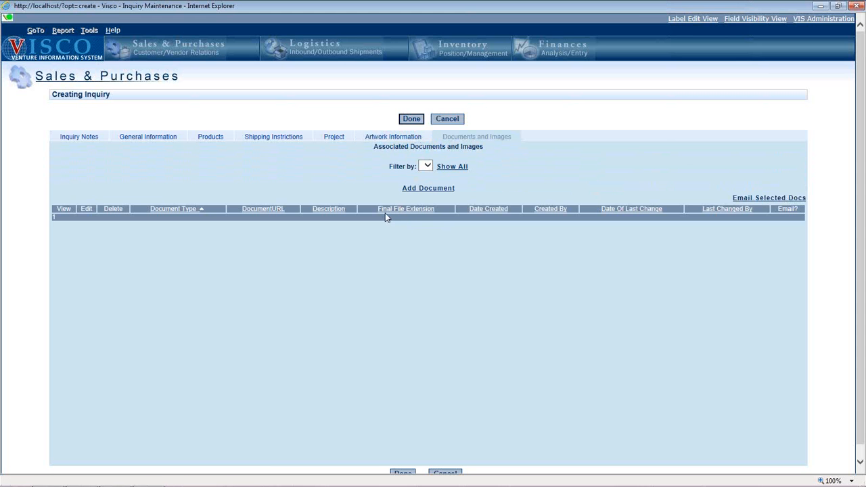
{"action": "left_click", "coordinate": [421, 192]}
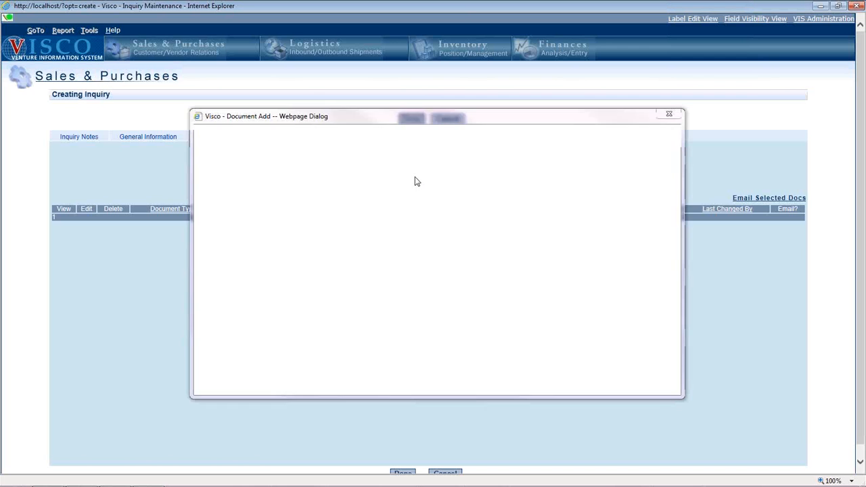
{"action": "left_click", "coordinate": [411, 205]}
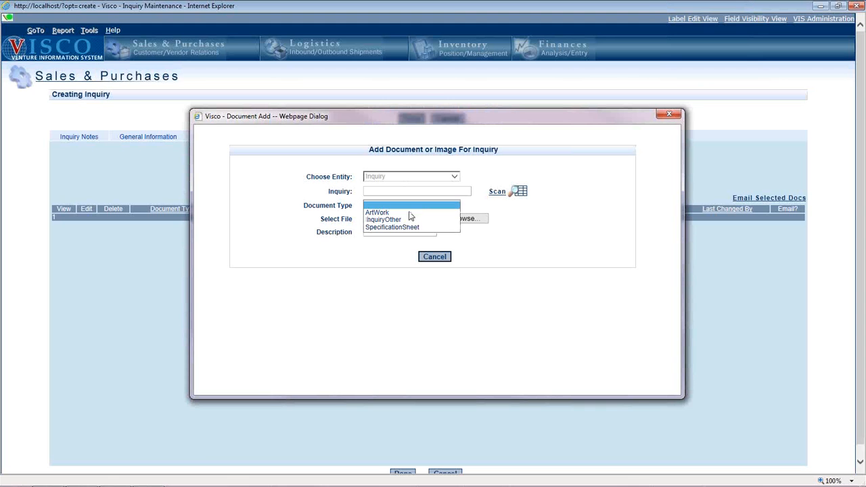
{"action": "left_click", "coordinate": [416, 227]}
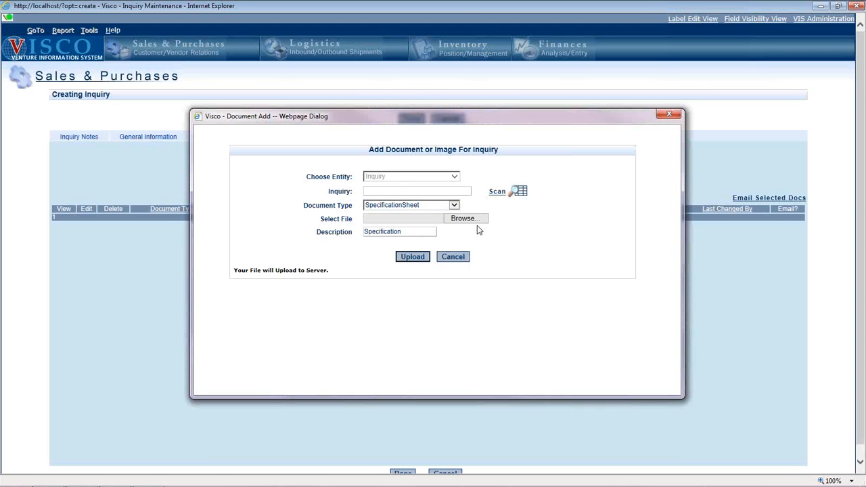
{"action": "left_click", "coordinate": [457, 257]}
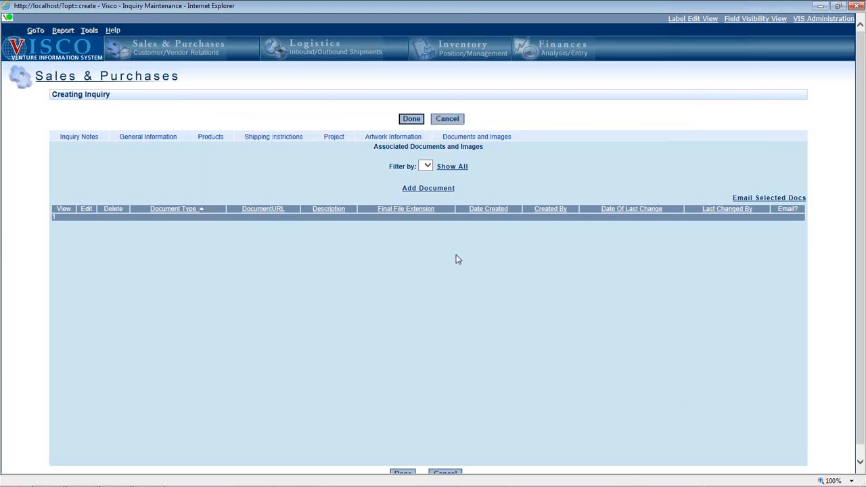
Complete and save the new inquiry.
{"action": "left_click", "coordinate": [412, 120]}
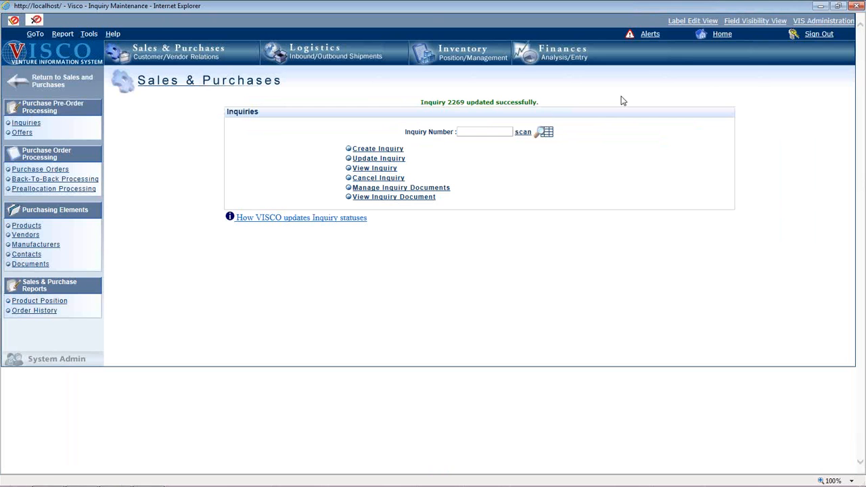
Examine the inquiry history in the 3 Brothers customer record and return to the Sales & Purchases overview.
{"action": "left_click", "coordinate": [723, 39]}
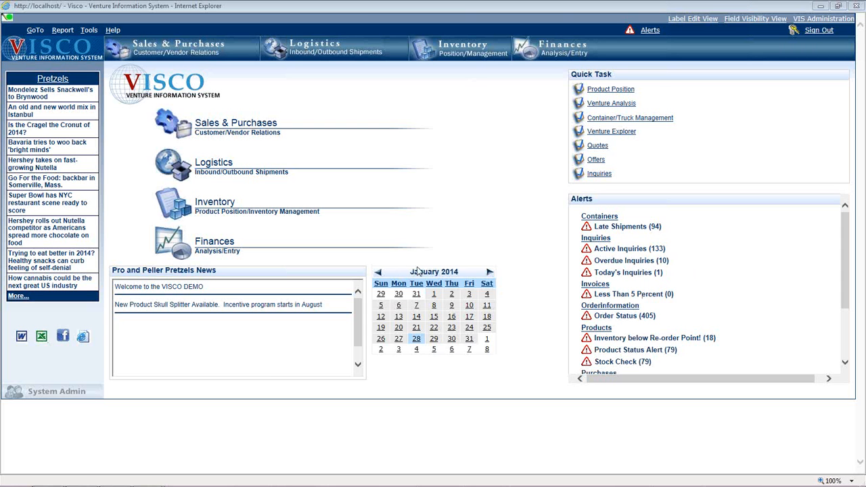
{"action": "left_click", "coordinate": [247, 126]}
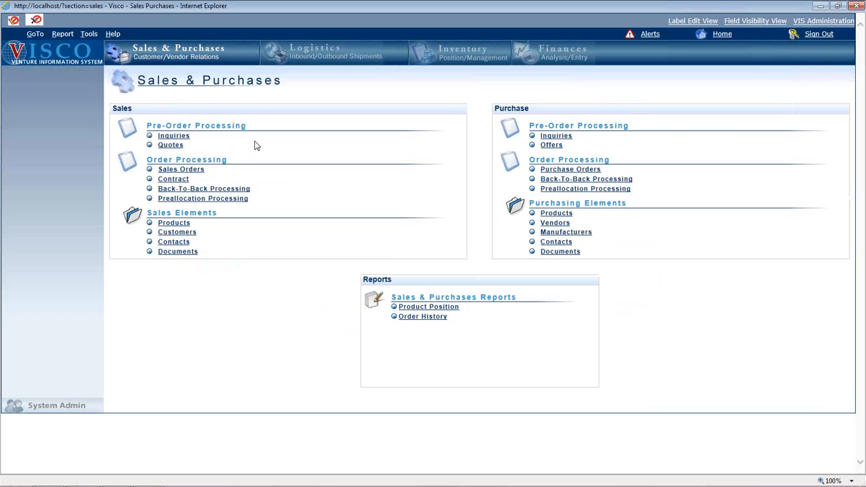
{"action": "left_click", "coordinate": [184, 234]}
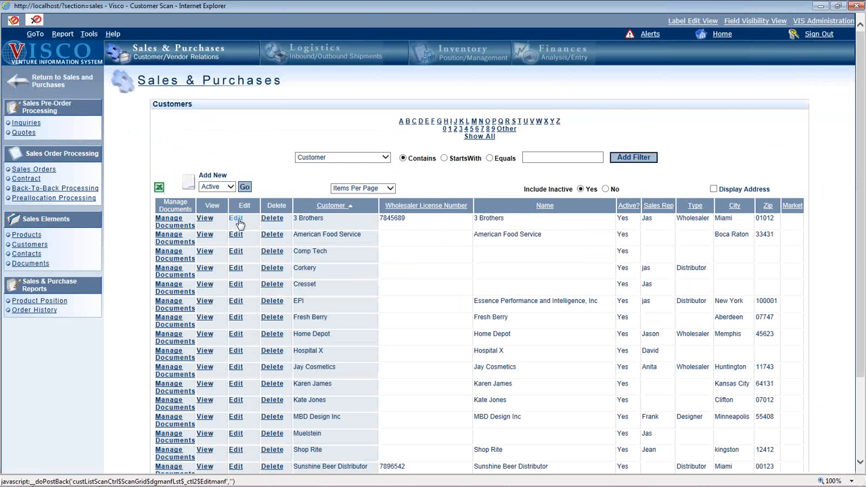
{"action": "left_click", "coordinate": [236, 219]}
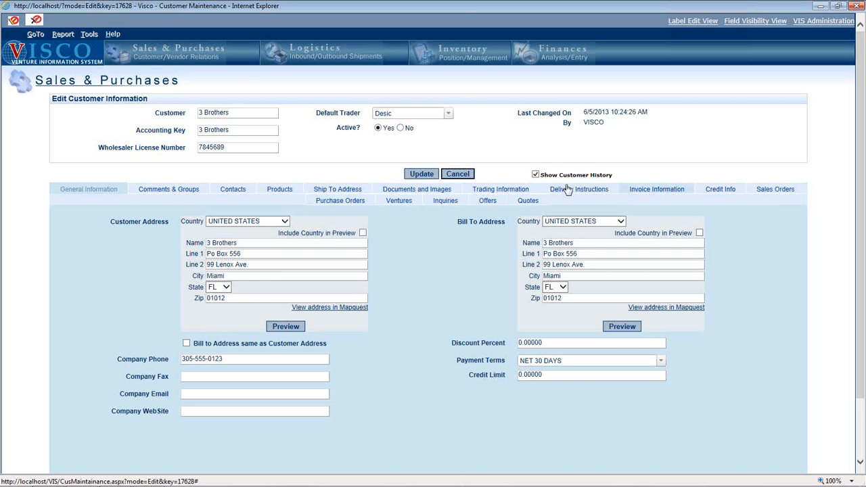
{"action": "left_click", "coordinate": [441, 205]}
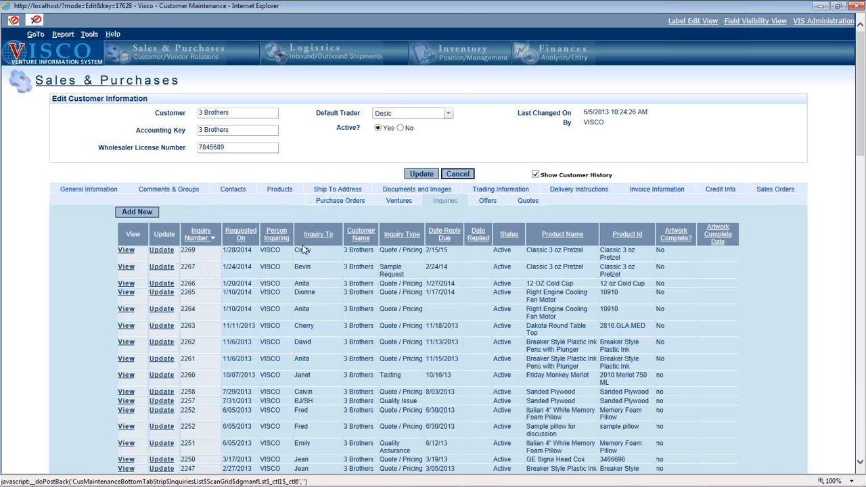
{"action": "scroll", "coordinate": [230, 266], "scroll_direction": "down", "scroll_amount": 2}
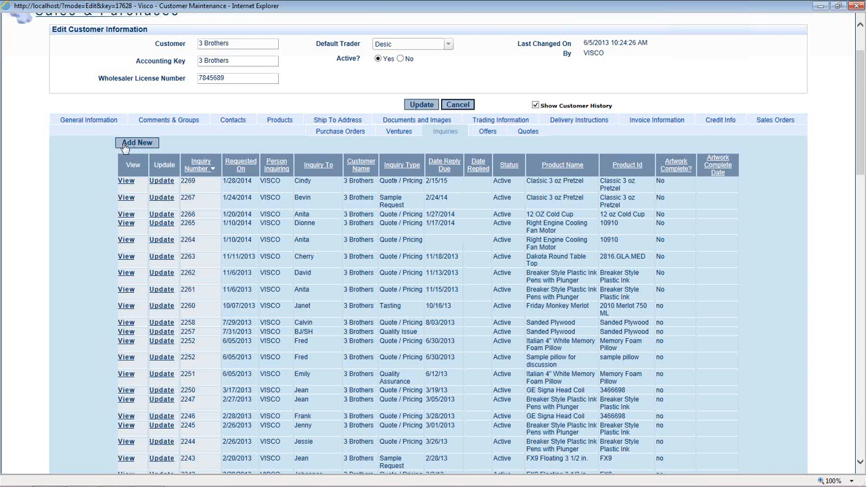
{"action": "left_click", "coordinate": [466, 108]}
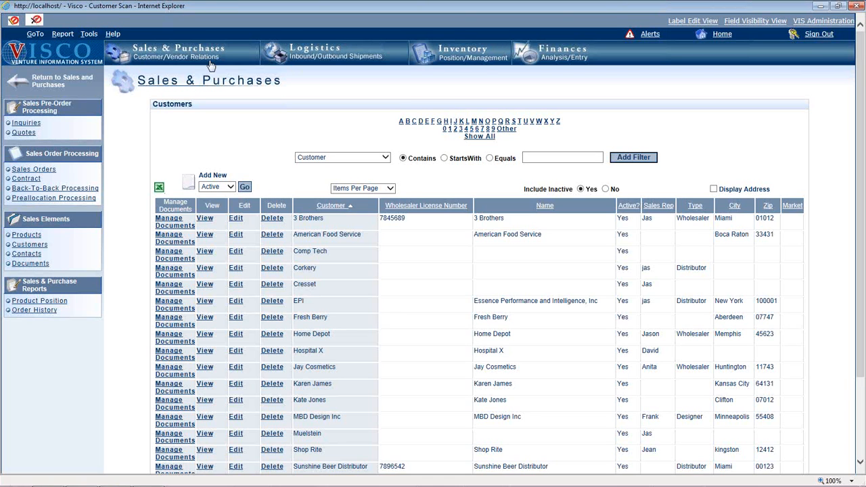
{"action": "left_click", "coordinate": [185, 62]}
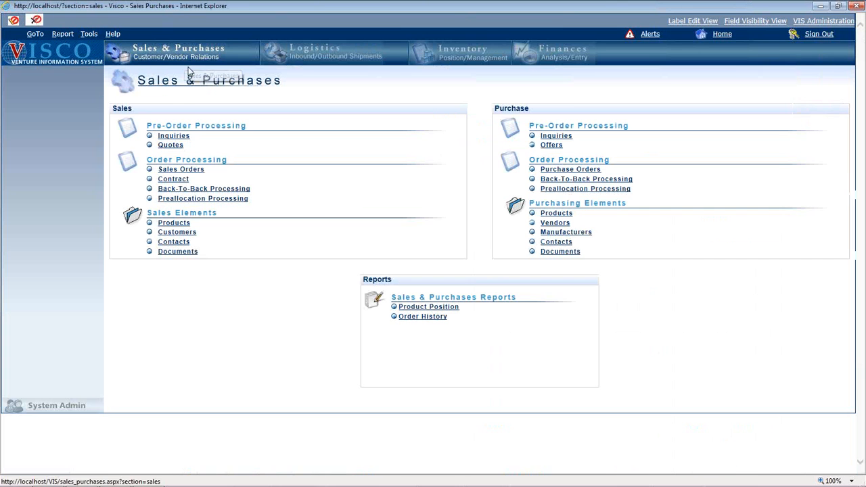
Open the newest 3 Brothers quote/pricing inquiry for updating from the sales inquiries list.
{"action": "left_click", "coordinate": [171, 137]}
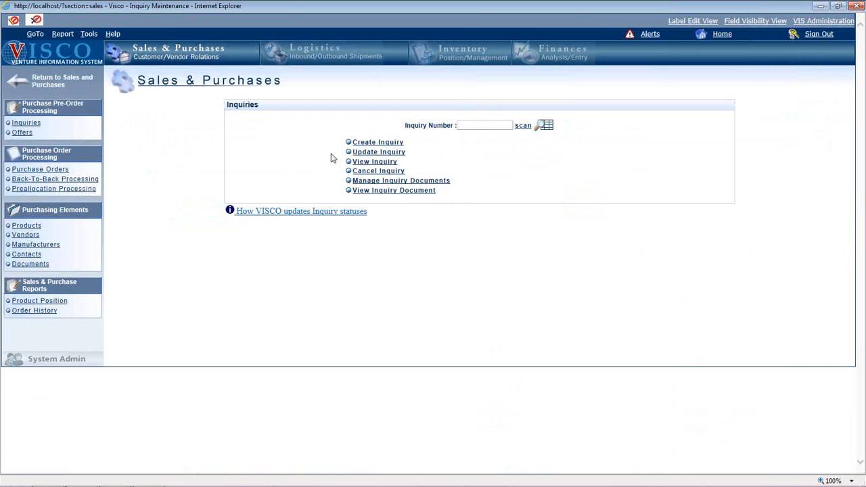
{"action": "left_click", "coordinate": [370, 153]}
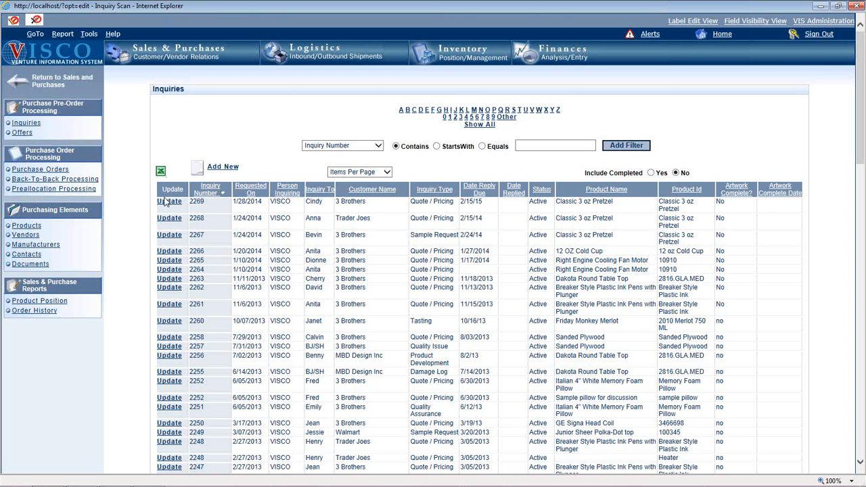
{"action": "left_click", "coordinate": [162, 203]}
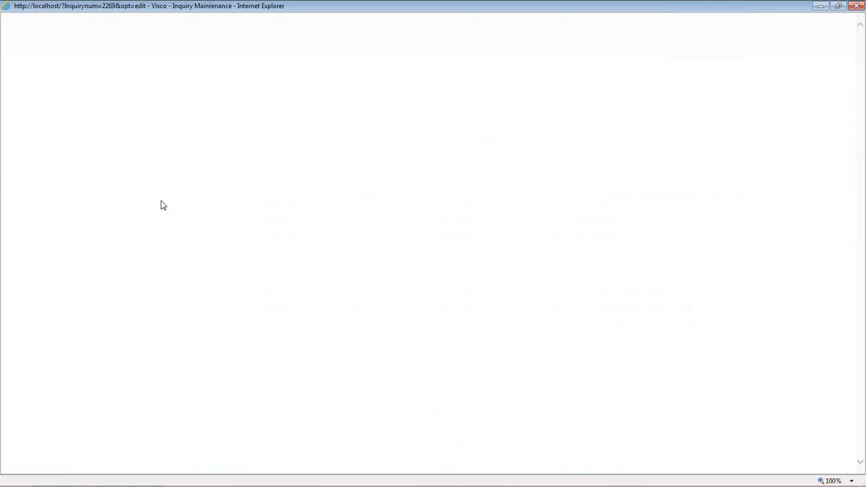
Open the inquiry's associated Inquiry document for editing and switch to it in Excel.
{"action": "left_click", "coordinate": [447, 188]}
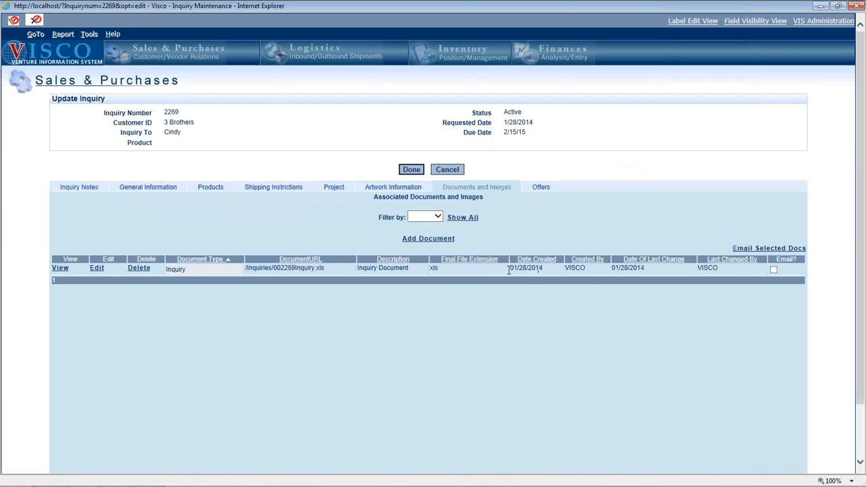
{"action": "left_click", "coordinate": [97, 269]}
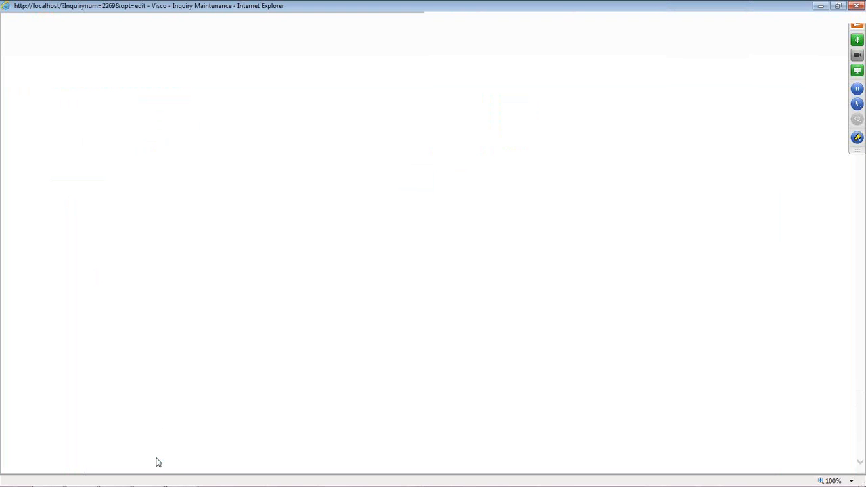
{"action": "mouse_move", "coordinate": [160, 484]}
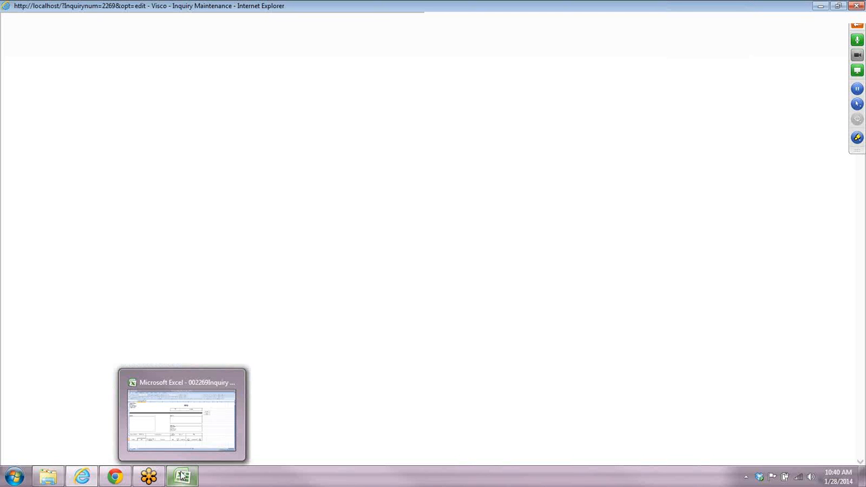
{"action": "left_click", "coordinate": [181, 421]}
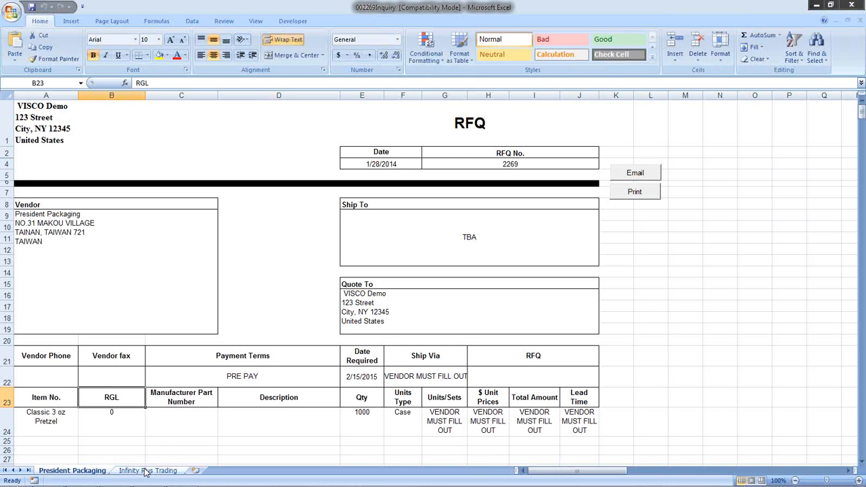
Compare the RFQ sheets for the vendors Infinity Plus Trading and President Packaging.
{"action": "left_click", "coordinate": [144, 471]}
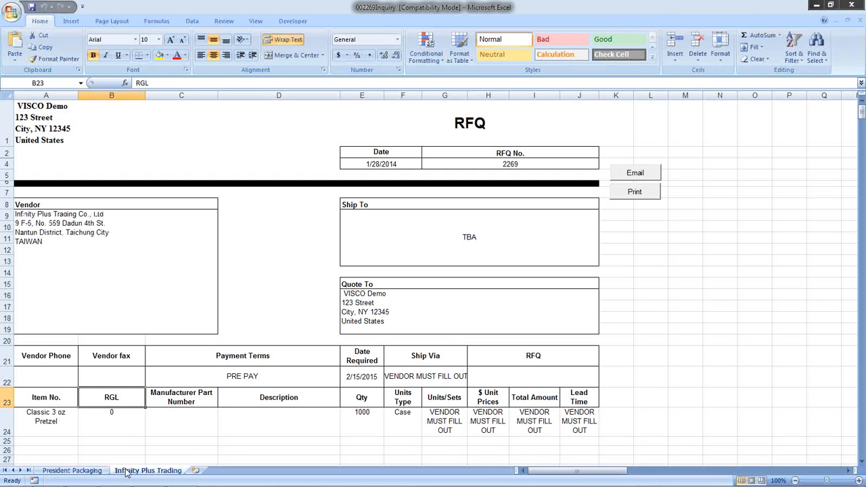
{"action": "left_click", "coordinate": [83, 471]}
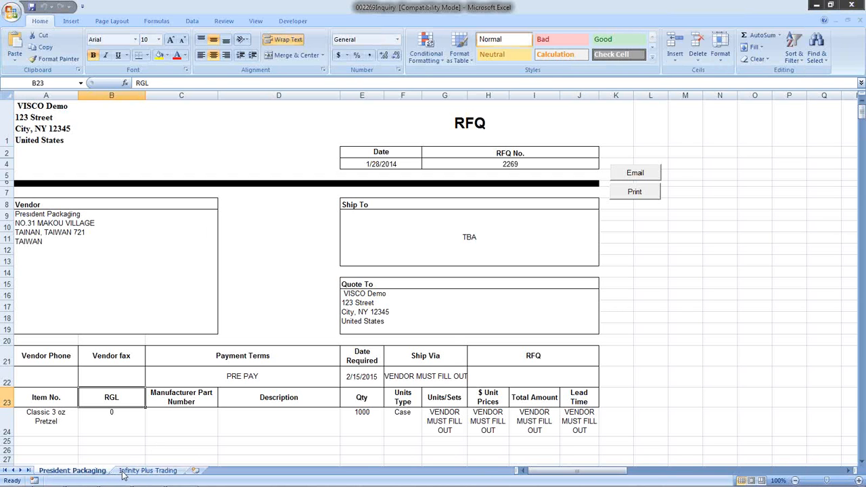
{"action": "left_click", "coordinate": [115, 472]}
{"action": "left_click", "coordinate": [86, 471]}
Review the President Packaging RFQ's vendor-completed cells for units/sets, unit price, total amount and lead time, and close the workbook.
{"action": "left_click", "coordinate": [436, 420]}
{"action": "left_click", "coordinate": [489, 424]}
{"action": "left_click", "coordinate": [524, 420]}
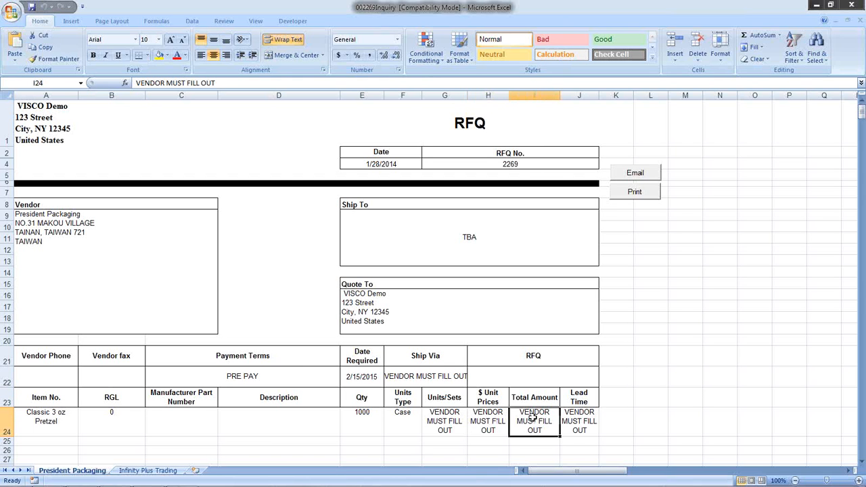
{"action": "left_click", "coordinate": [573, 419]}
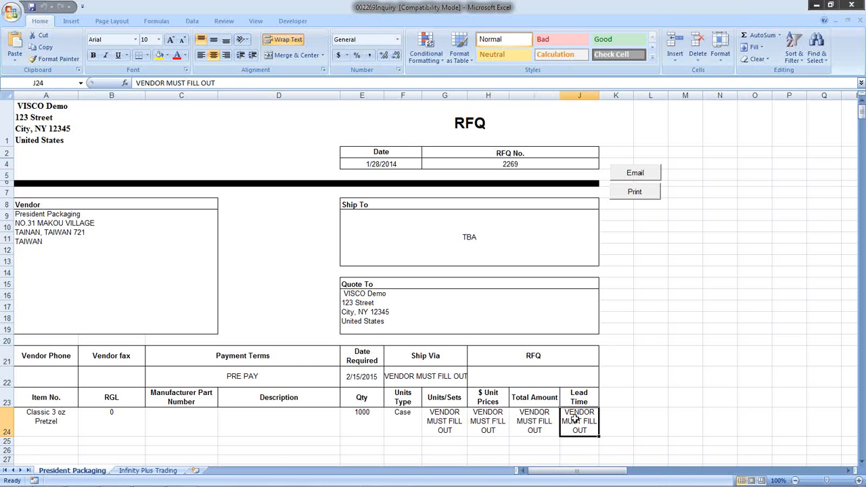
{"action": "left_click", "coordinate": [850, 5]}
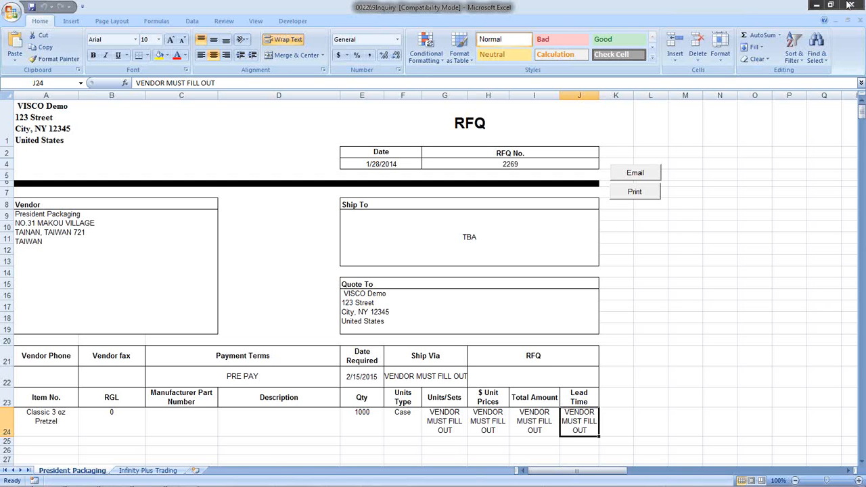